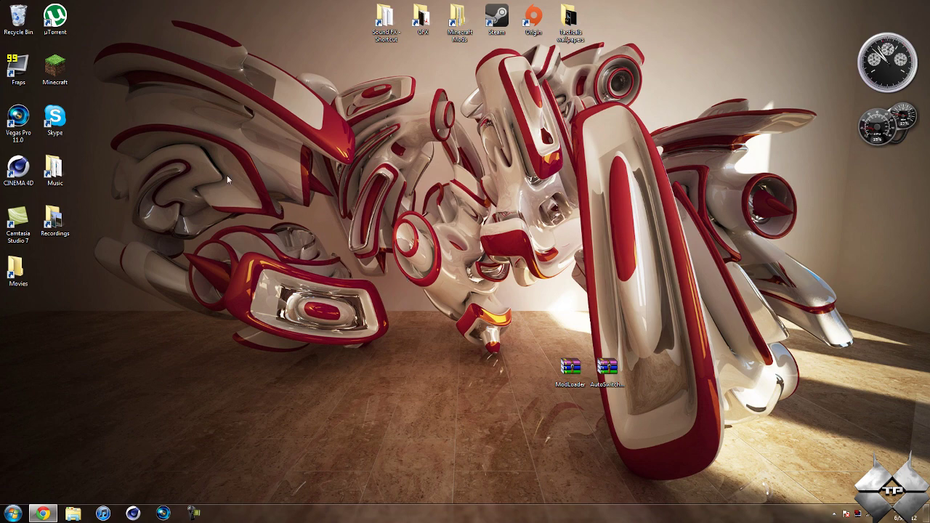
- Launch Minecraft, maximize its launcher window and log in with the remembered credentials
double_click(58, 69)
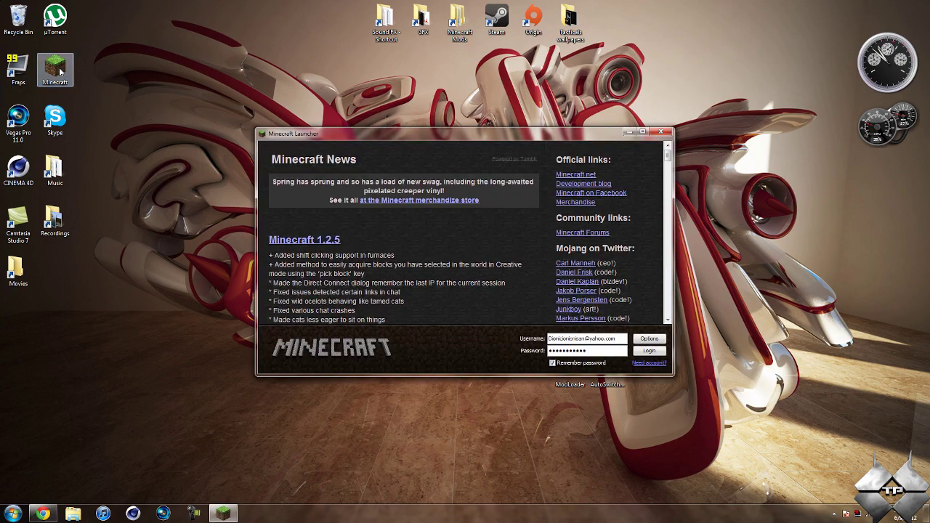
click(642, 132)
key(Return)
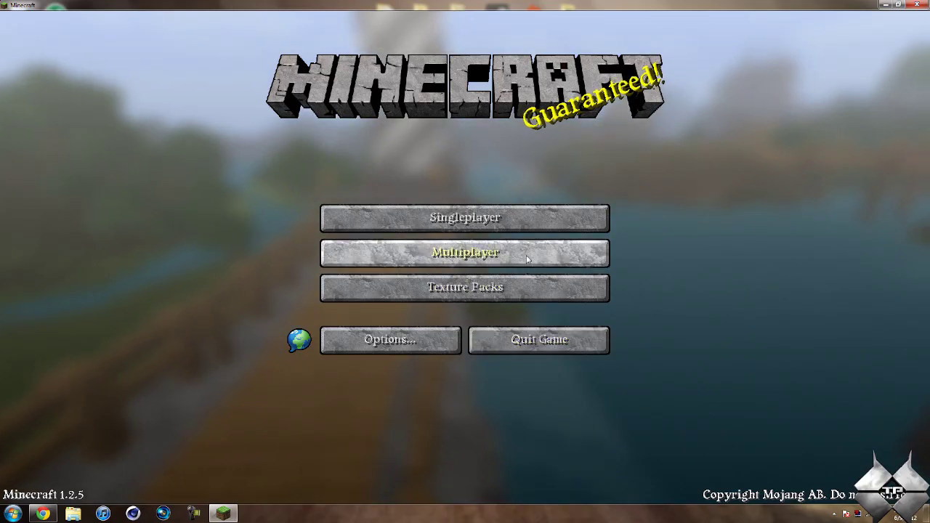
- Open the singleplayer world "Beautiful wonderland"
click(525, 224)
click(412, 173)
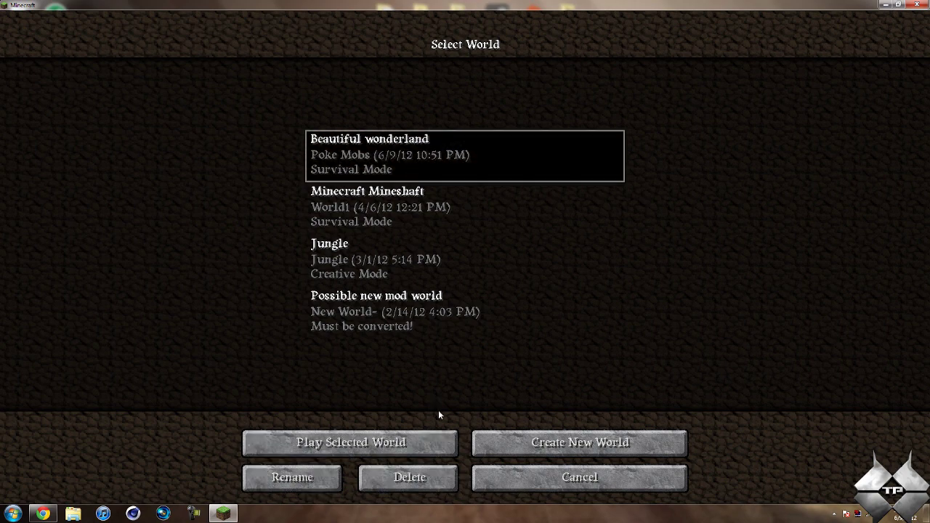
click(434, 439)
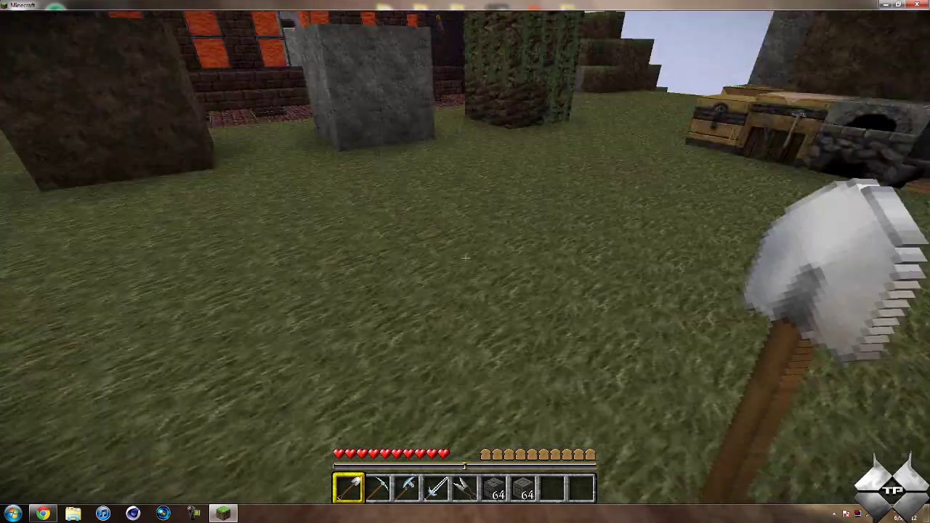
- Select the empty eighth hotbar slot and walk up to the dirt cube near the nether brick building
scroll(466, 258, down, 7)
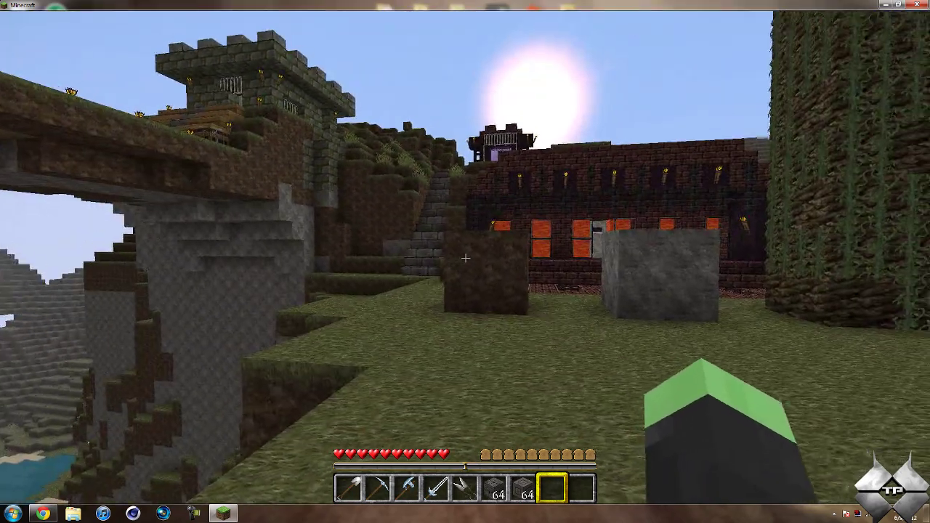
key(w)
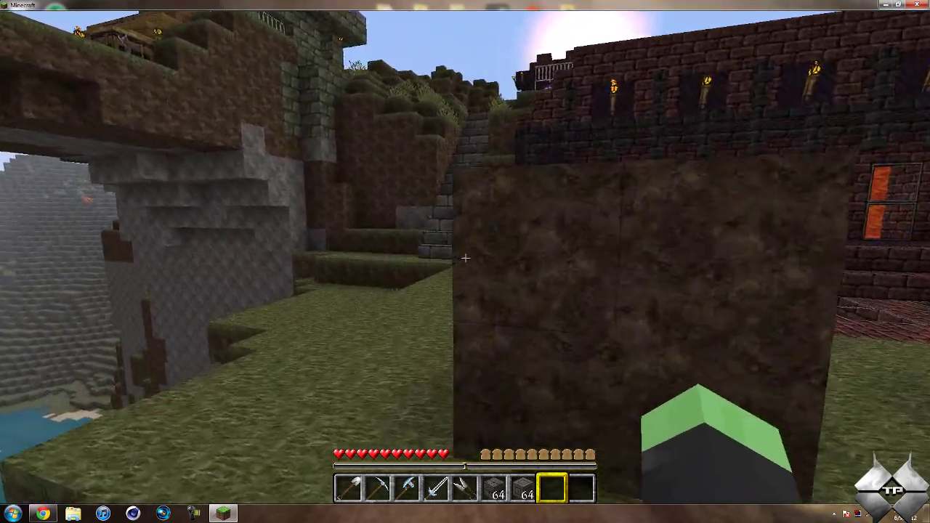
key(s)
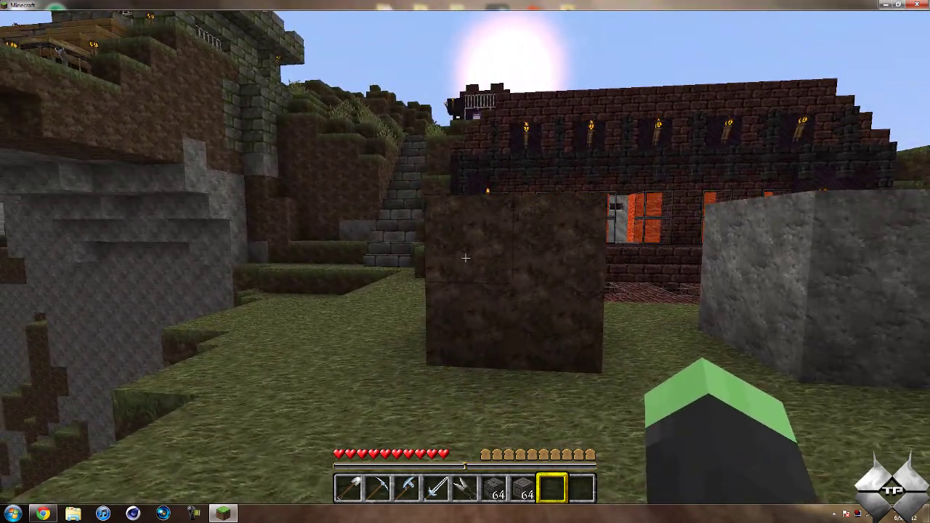
key(d)
key(e)
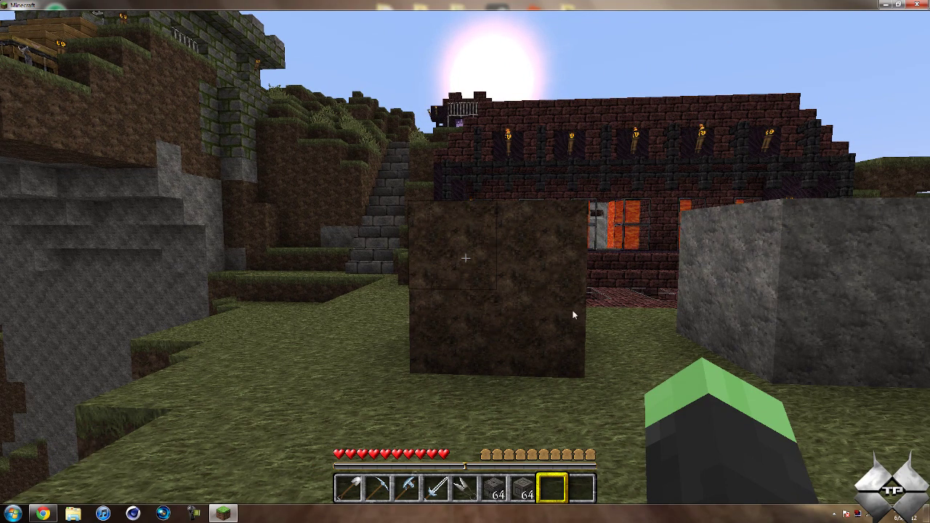
click(474, 268)
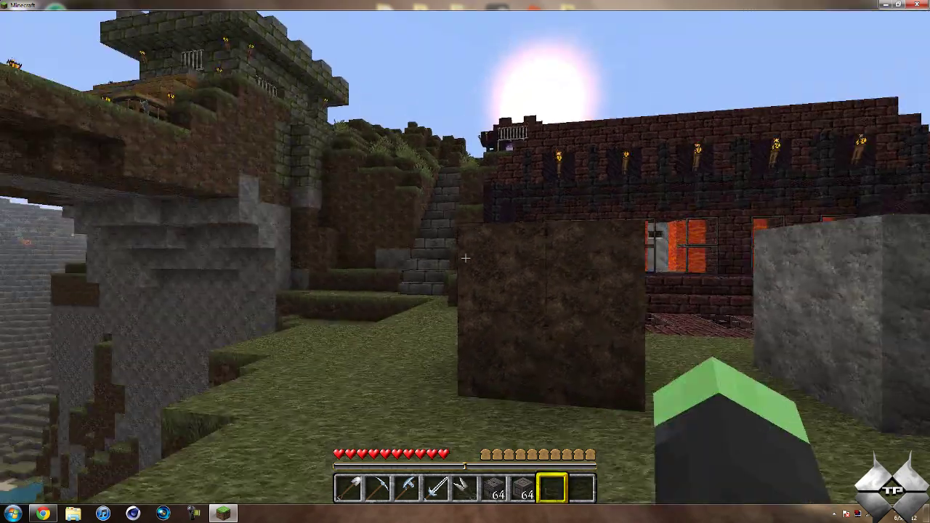
key(w)
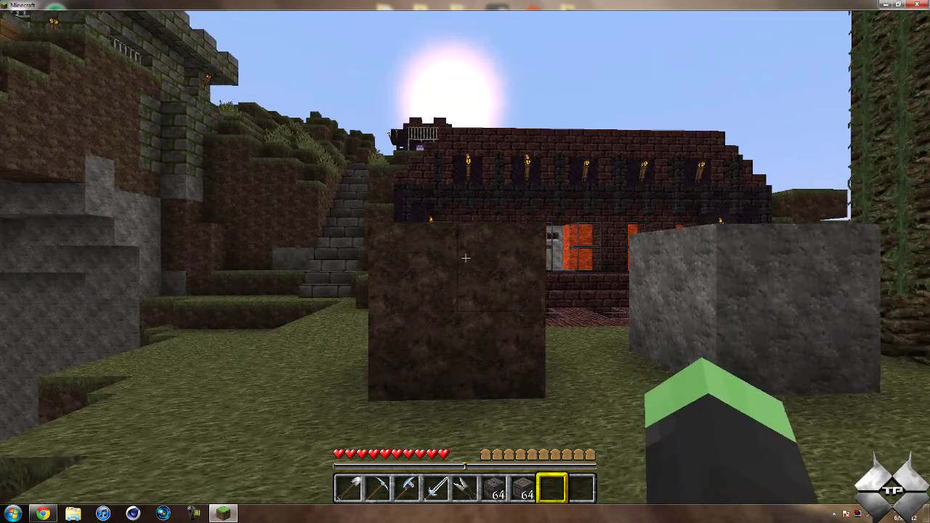
key(w)
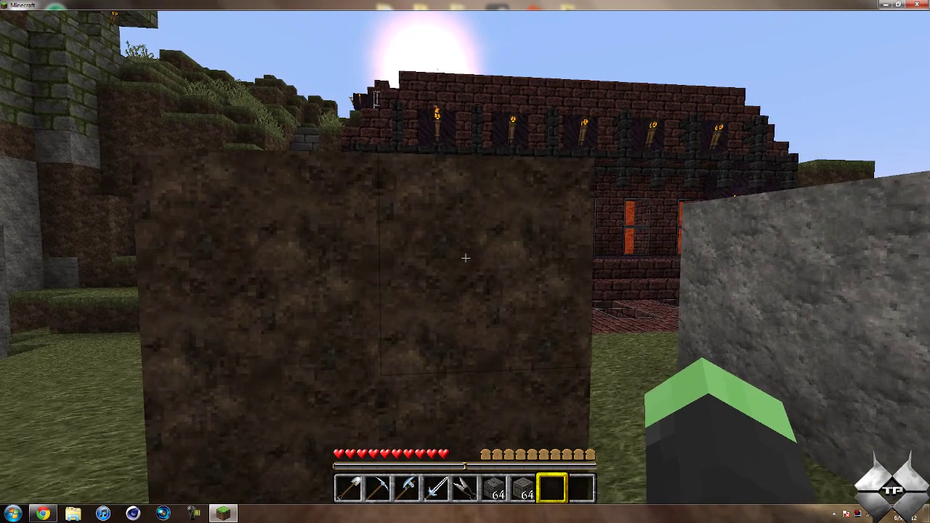
- Mine the front upper block of the dirt cube, starting from the empty hotbar slot
scroll(465, 258, down, 2)
scroll(465, 258, up, 2)
click(466, 258)
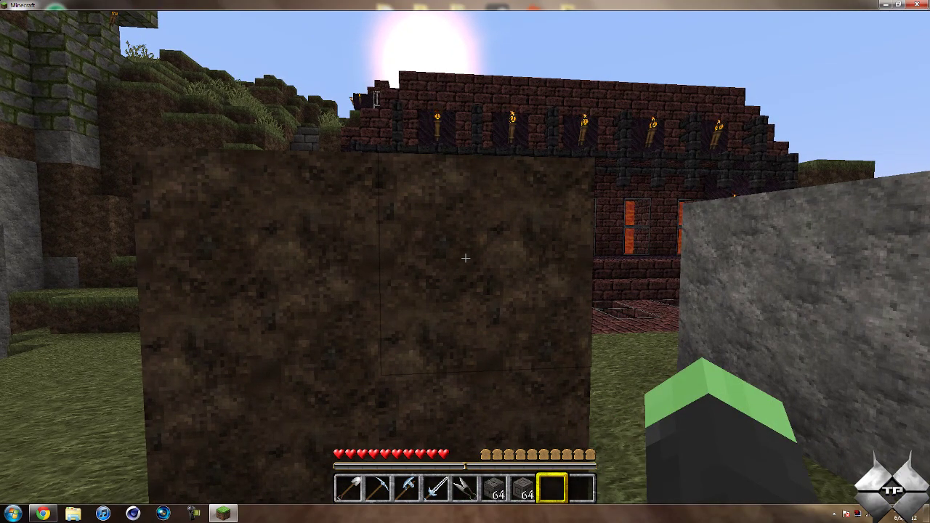
key(s)
scroll(466, 258, down, 2)
click(465, 258)
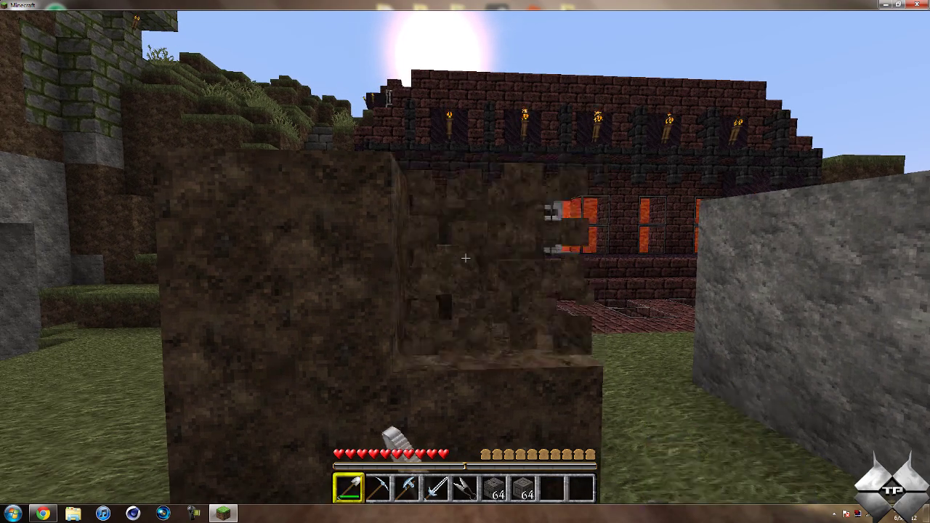
- Mine several more blocks out of the front of the dirt cube, starting from the empty hand
scroll(465, 258, up, 2)
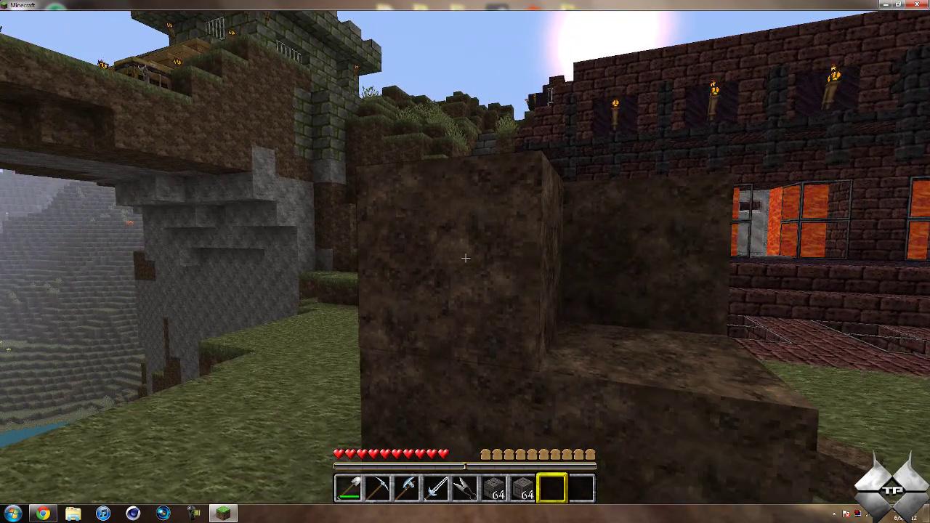
scroll(465, 258, down, 2)
click(465, 258)
scroll(465, 258, up, 2)
scroll(466, 258, down, 2)
click(465, 258)
scroll(465, 258, up, 2)
scroll(466, 258, down, 2)
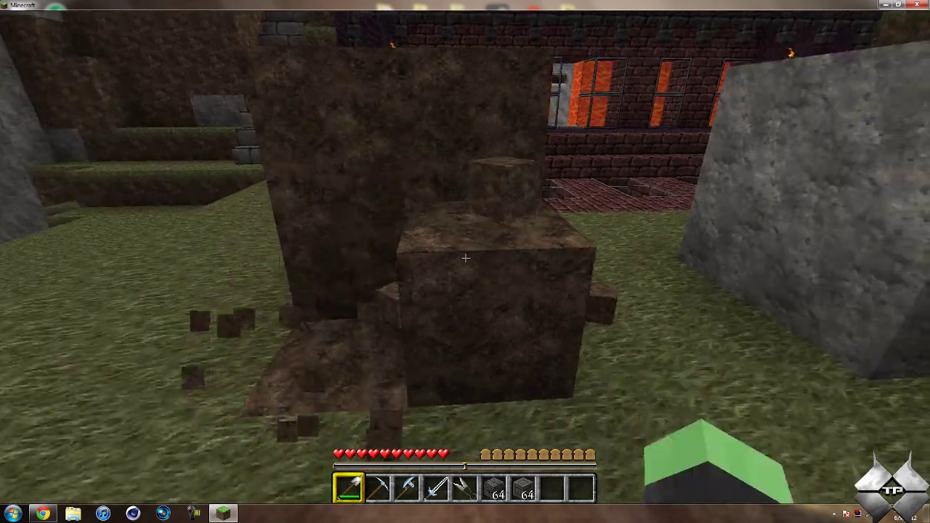
click(466, 258)
scroll(465, 258, up, 2)
- Walk over to the stone cube beside the dirt and switch the held item to the sword
key(s)
key(d)
key(w)
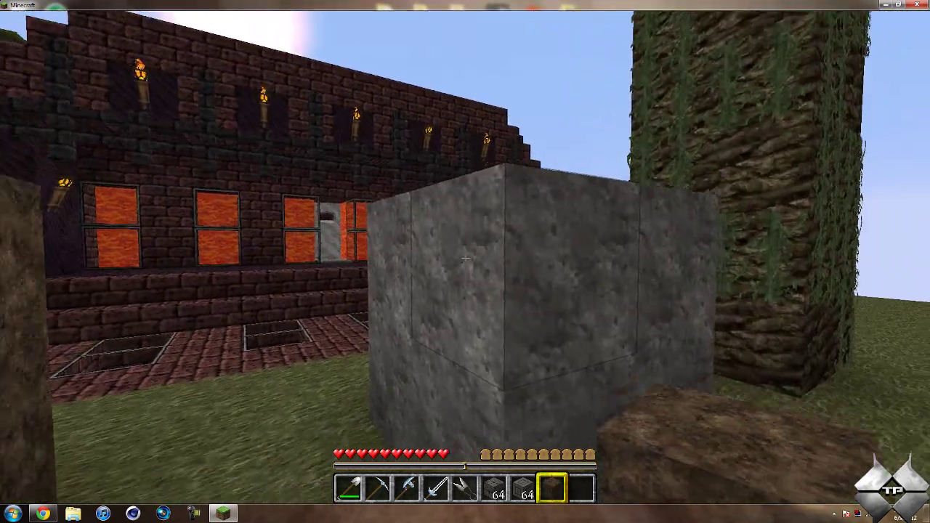
key(s)
key(d)
scroll(466, 258, down, 1)
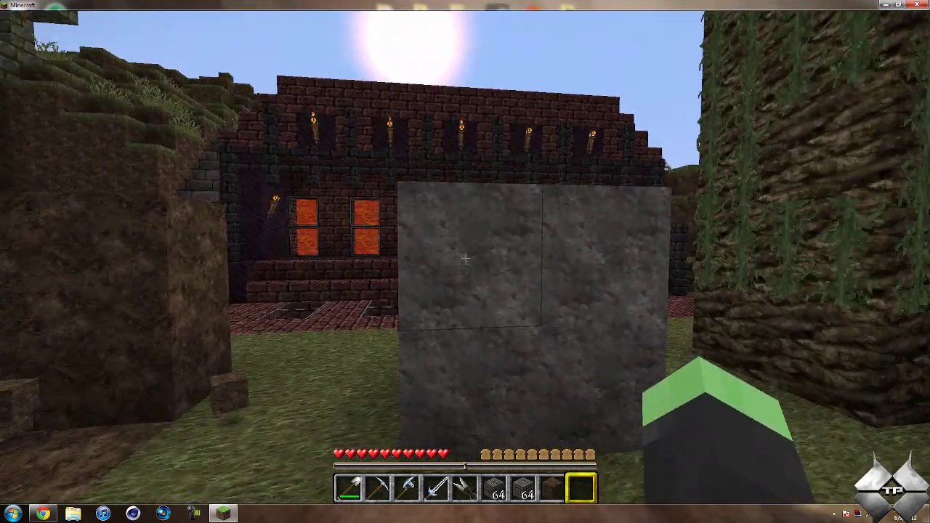
scroll(466, 258, up, 1)
key(w)
key(s)
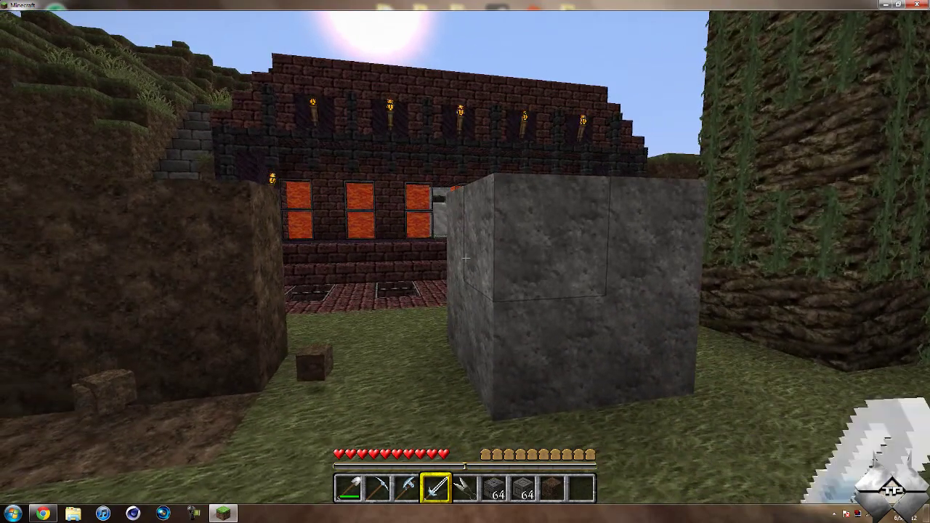
key(w)
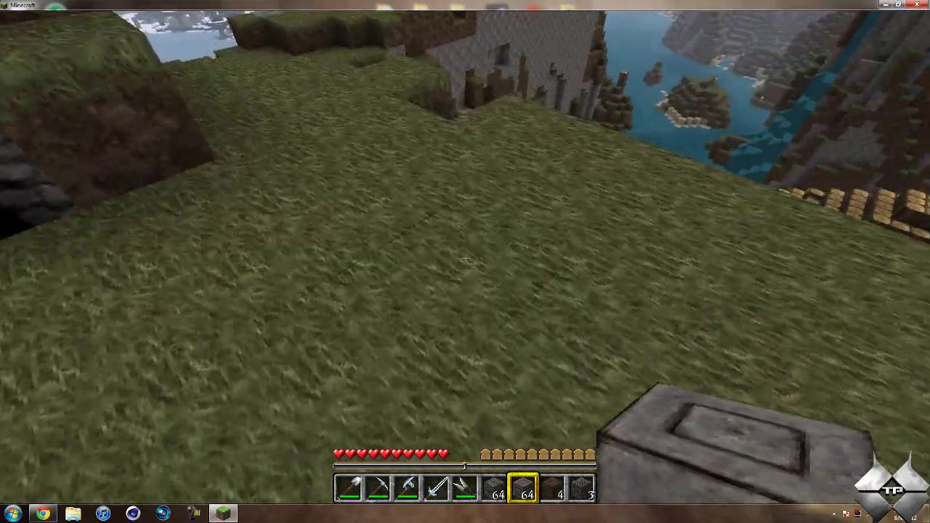
- Place a row of five chiseled stone blocks on the grass and stack three cracked-looking stone bricks on top
right_click(466, 258)
right_click(466, 258)
right_click(465, 258)
right_click(466, 258)
right_click(466, 258)
right_click(465, 258)
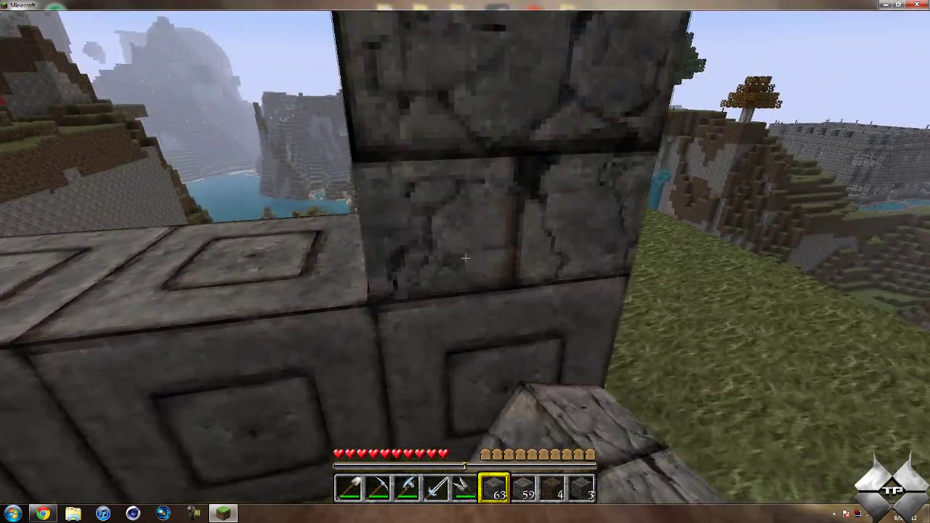
right_click(465, 258)
right_click(466, 258)
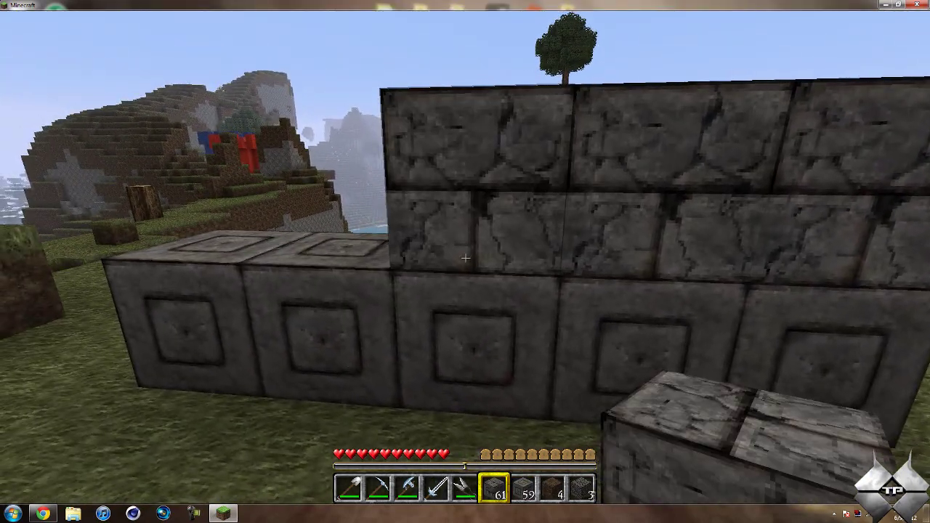
- Add one chiseled stone block to the wall's upper row and place two more stone bricks around it
scroll(465, 258, down, 1)
right_click(465, 258)
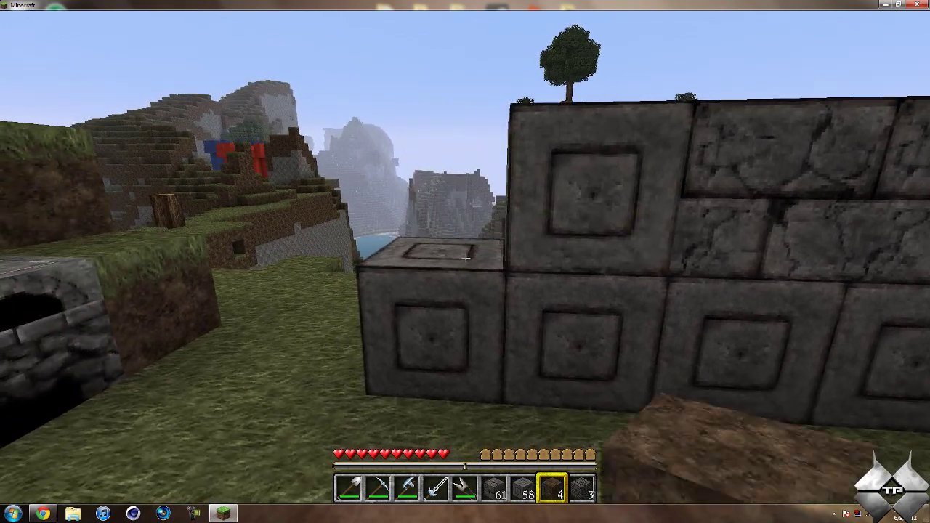
scroll(466, 258, up, 1)
right_click(465, 258)
right_click(465, 258)
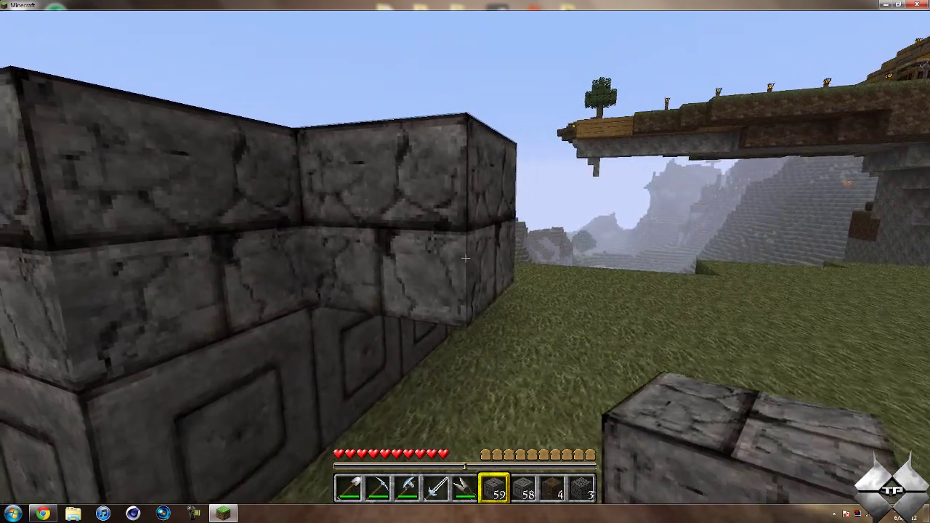
- Mine the stone brick jutting out of the wall and the misplaced chiseled block in its upper row
scroll(465, 258, up, 4)
click(465, 258)
scroll(465, 258, down, 4)
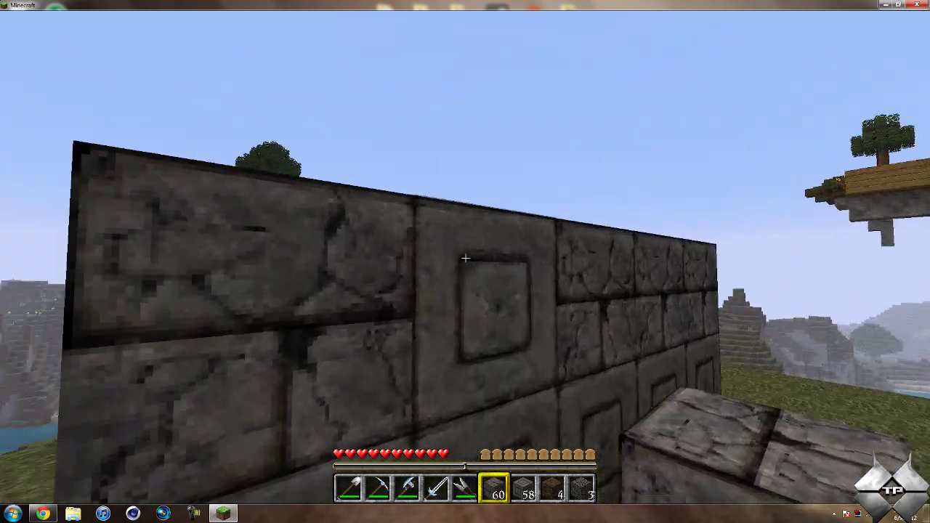
scroll(465, 258, up, 4)
click(465, 258)
scroll(465, 258, down, 4)
key(space)
key(space)
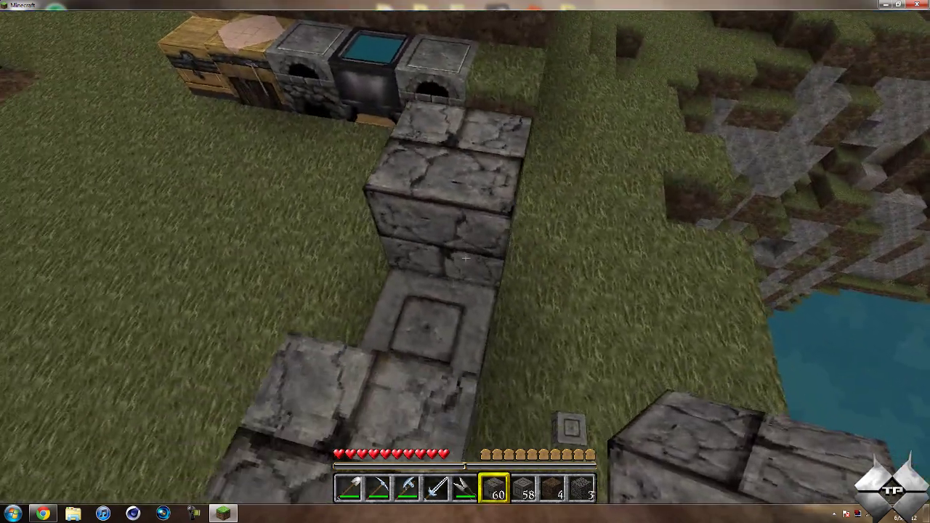
- Place a stone brick in the upper row's gap and collect the dropped chiseled block from the grass
right_click(466, 258)
key(w)
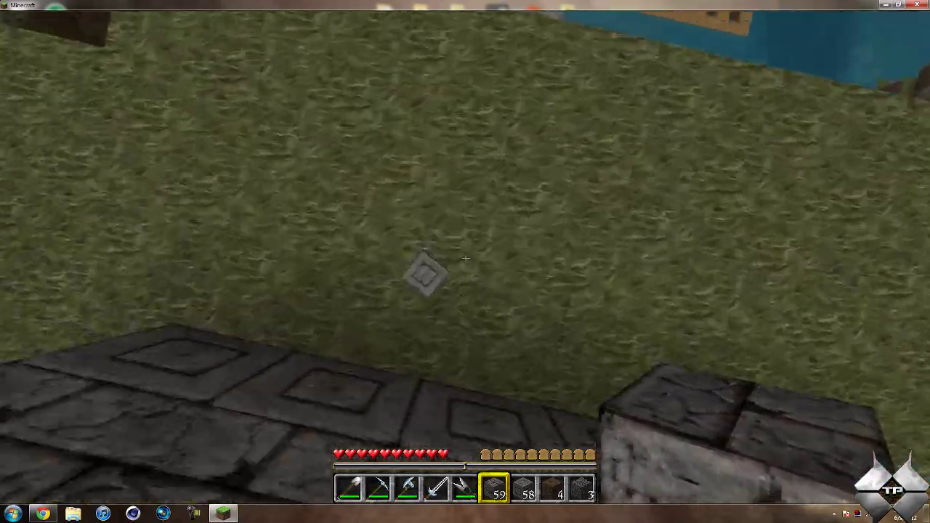
key(w)
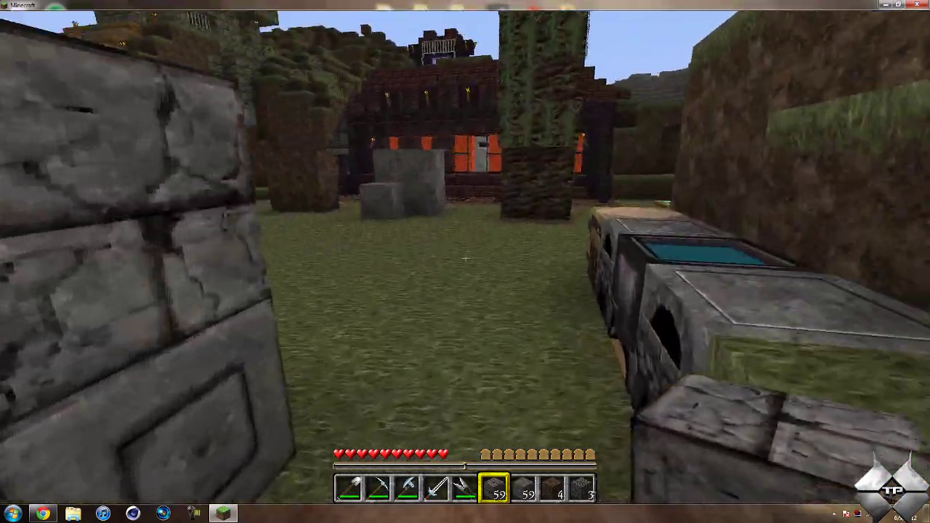
key(s)
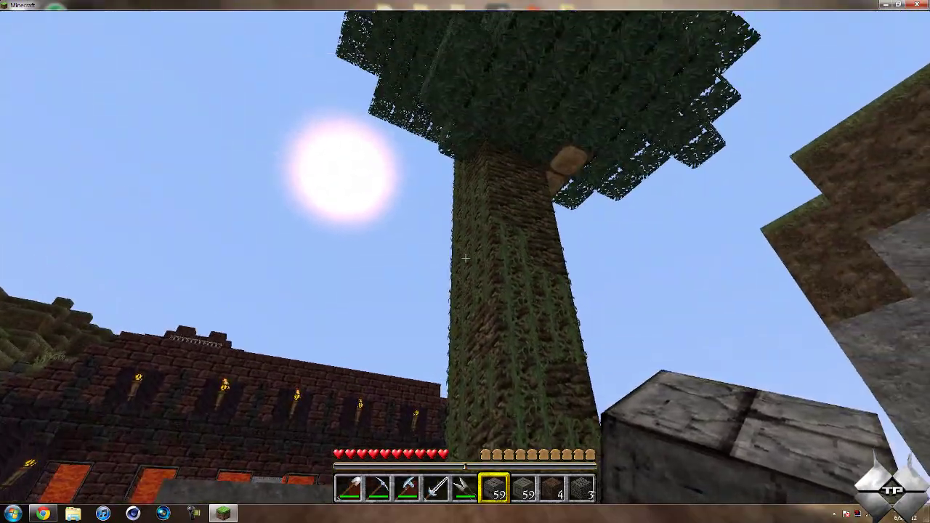
- Save and leave the world, and quit the game from the title screen
key(Escape)
click(490, 301)
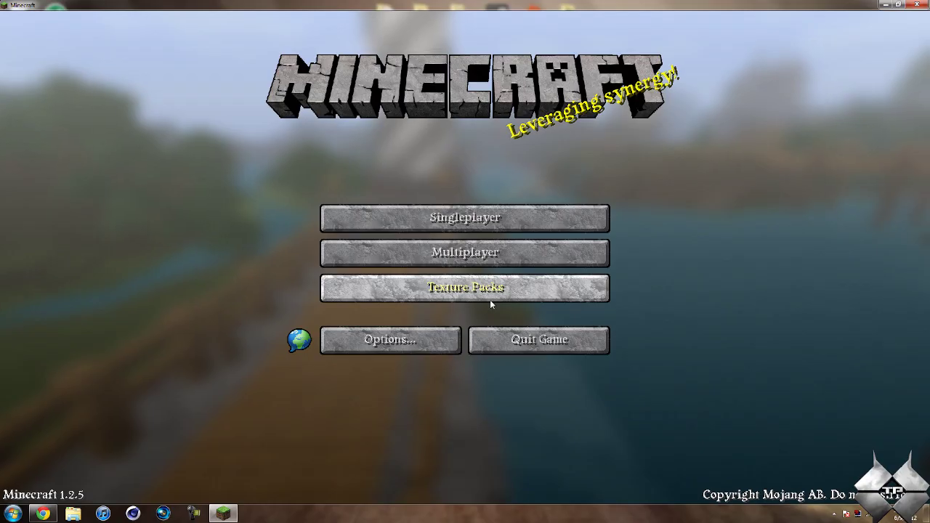
click(525, 347)
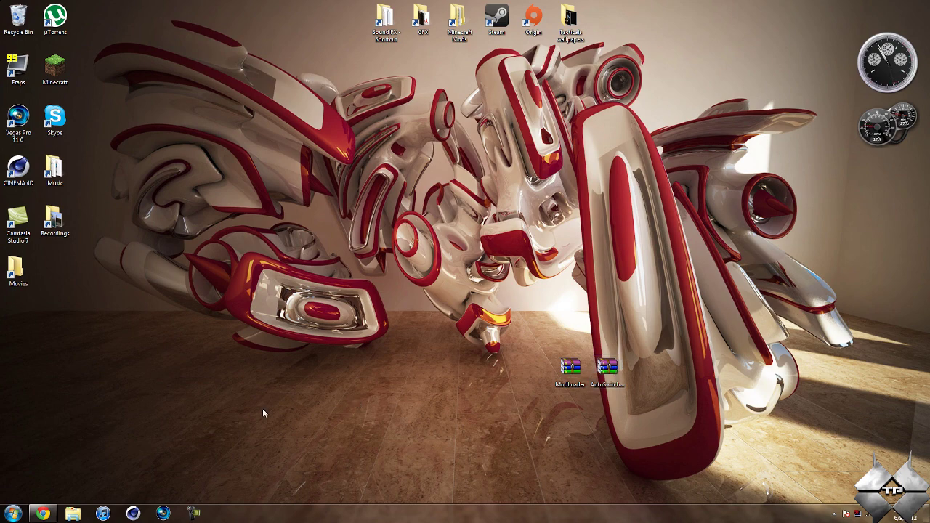
- Switch to Chrome and read the Thebombzen's Mods forum topic down to the AutoSwitch v1.9.0 description
click(43, 514)
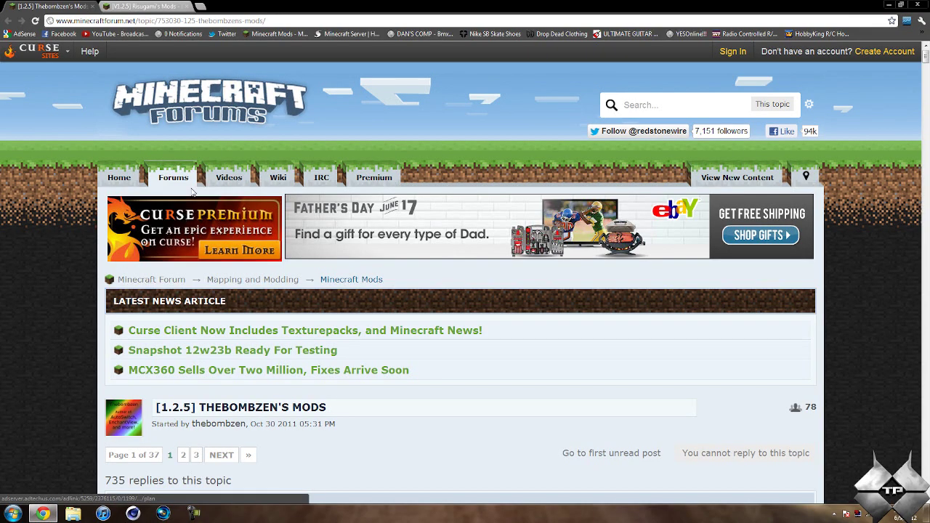
click(144, 6)
click(69, 6)
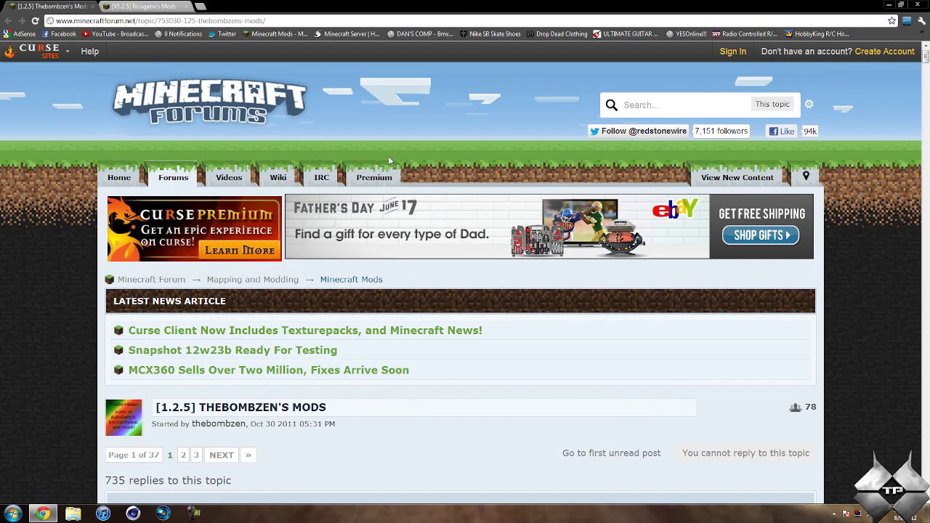
scroll(488, 242, down, 5)
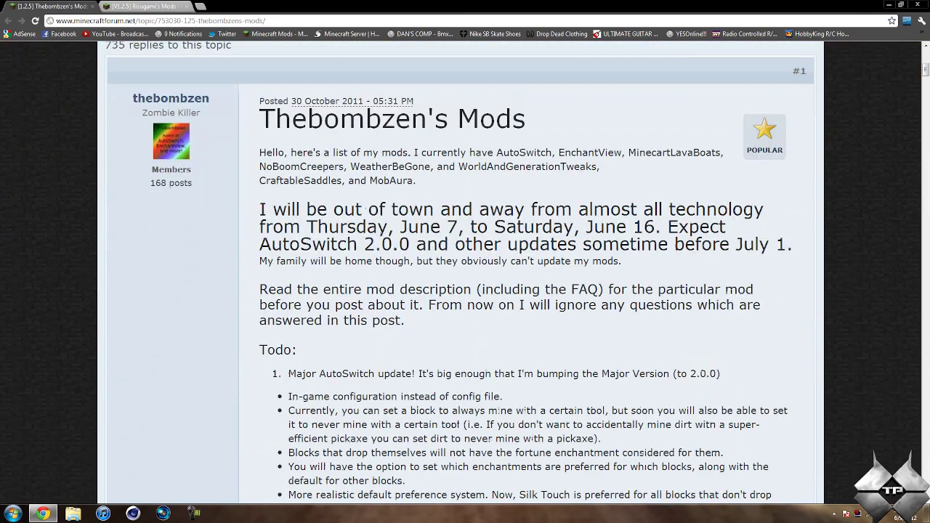
scroll(509, 212, down, 1)
scroll(509, 212, down, 1)
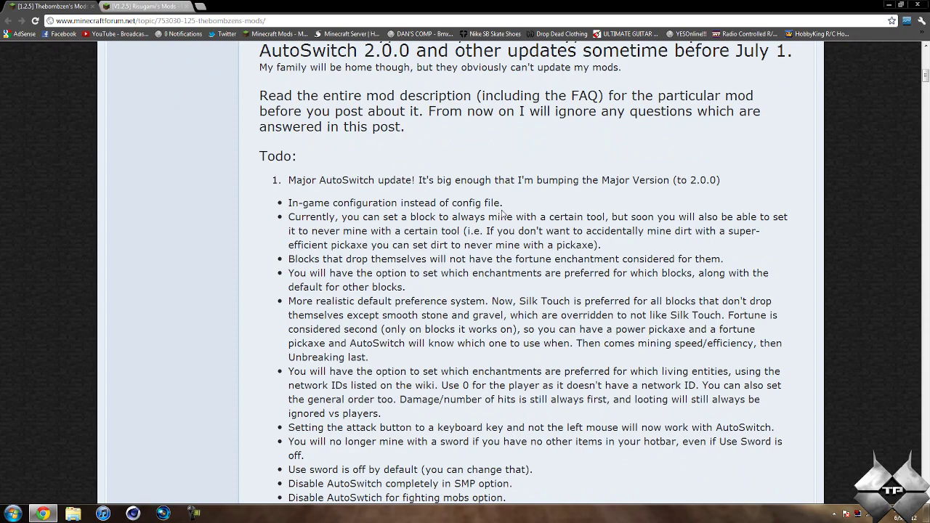
scroll(502, 213, down, 6)
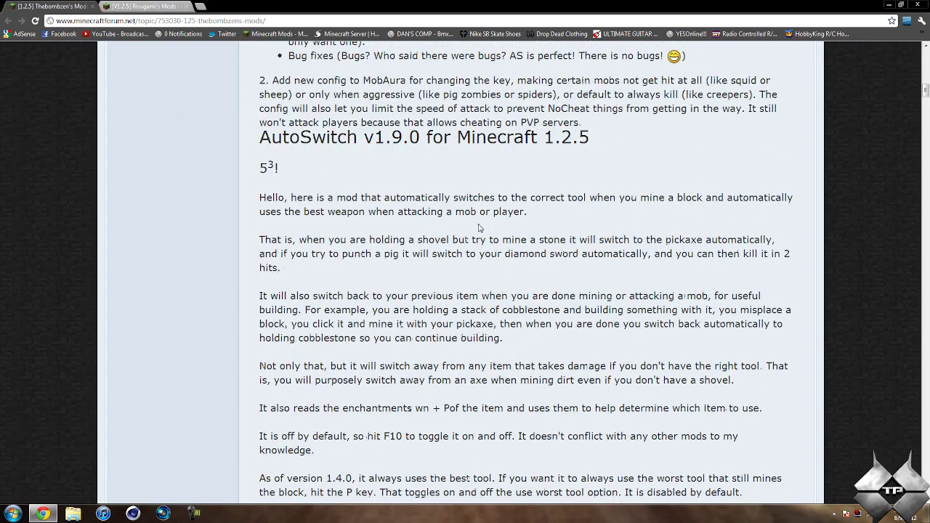
- View the download page of AutoSwitch v1.9.0 for Minecraft 1.2.5 and return to the forum topic
scroll(479, 227, down, 12)
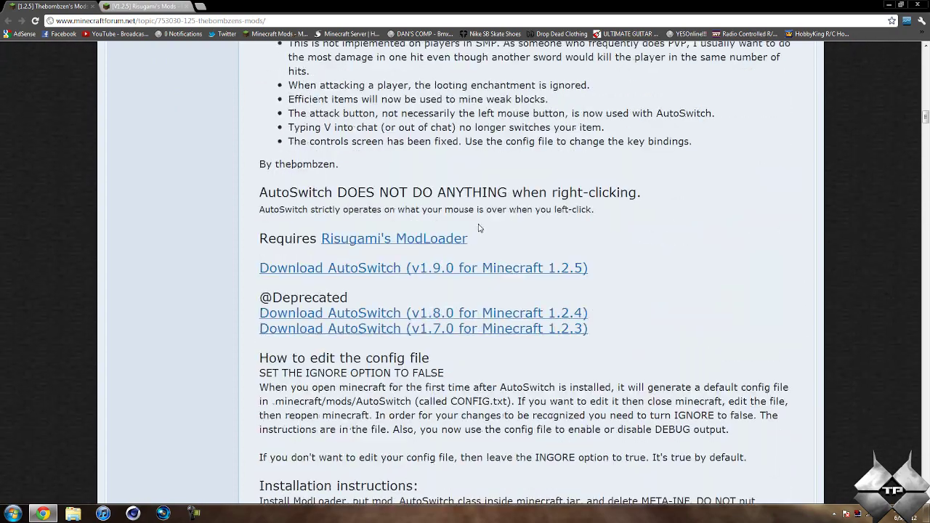
scroll(456, 258, down, 1)
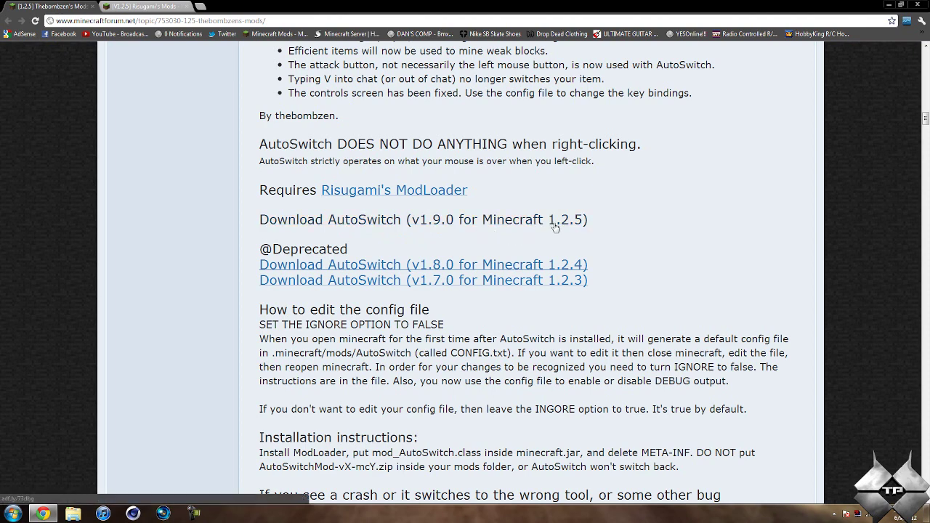
click(385, 222)
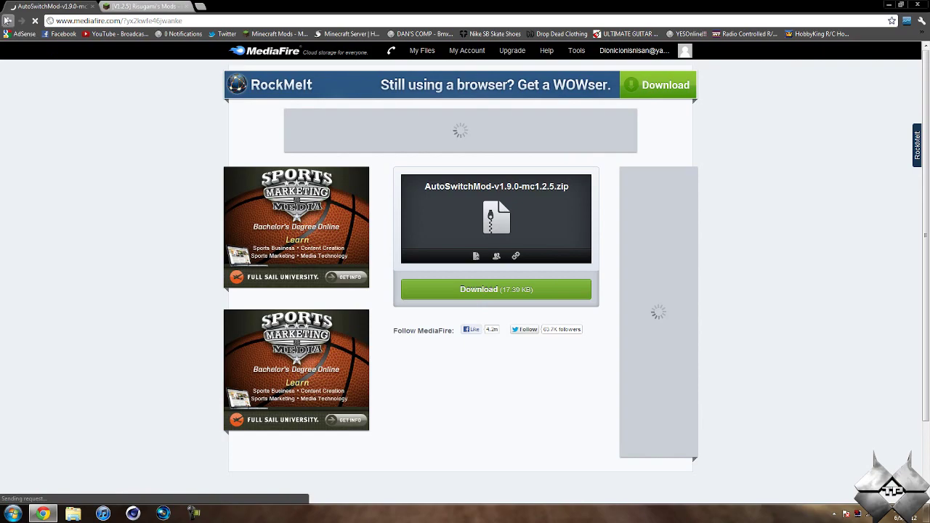
click(6, 20)
- Find the ModLoader 1.2.5 download links in the Risugami's Mods topic and close the browser
click(157, 6)
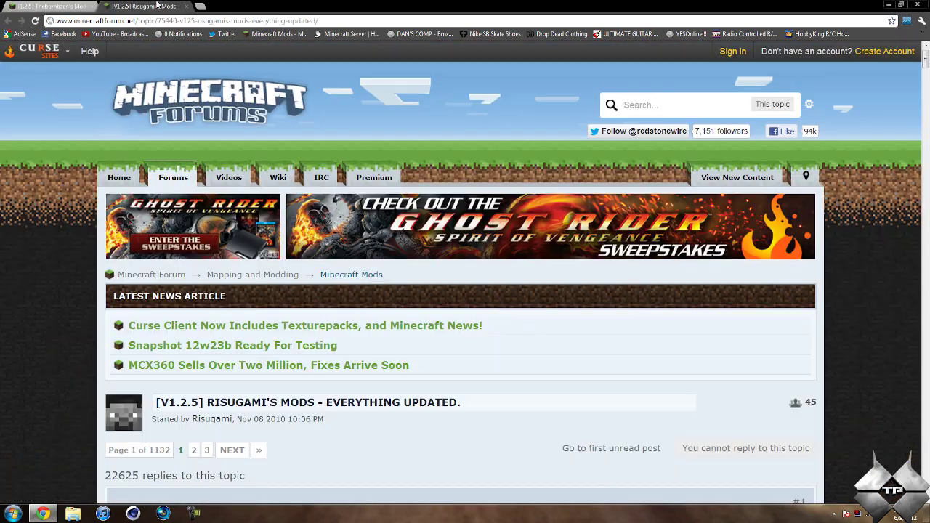
scroll(287, 218, down, 3)
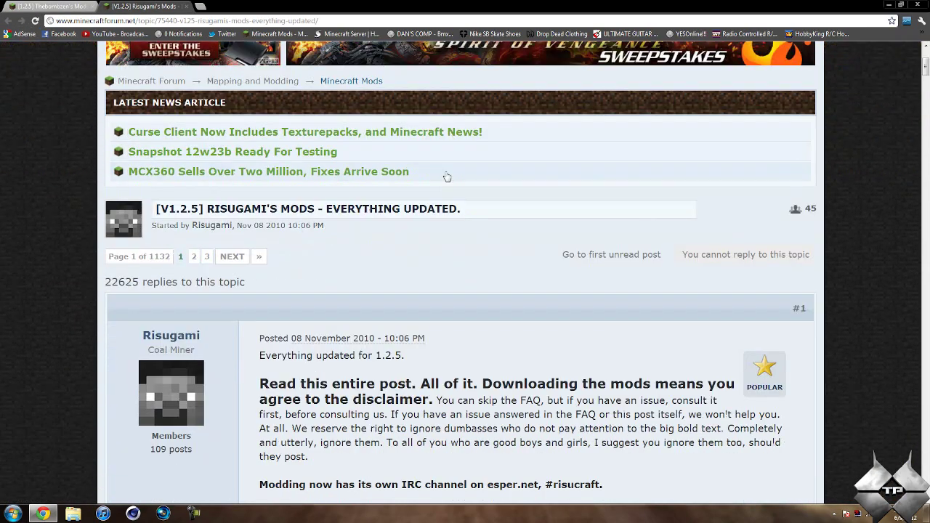
scroll(354, 239, down, 15)
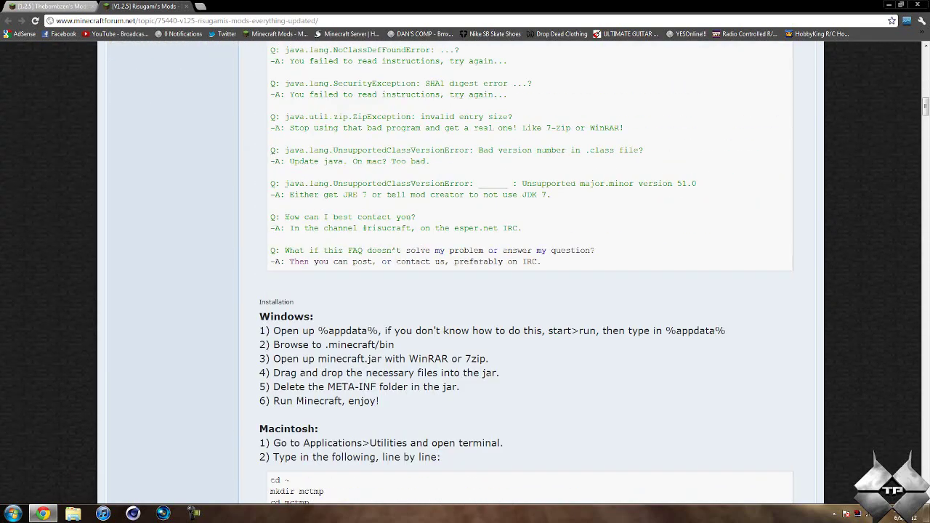
scroll(427, 233, down, 5)
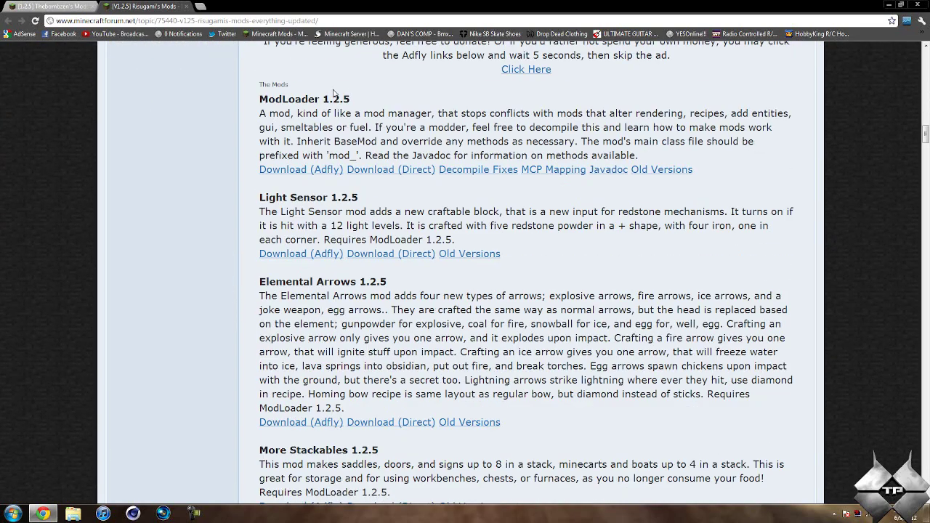
scroll(357, 109, up, 2)
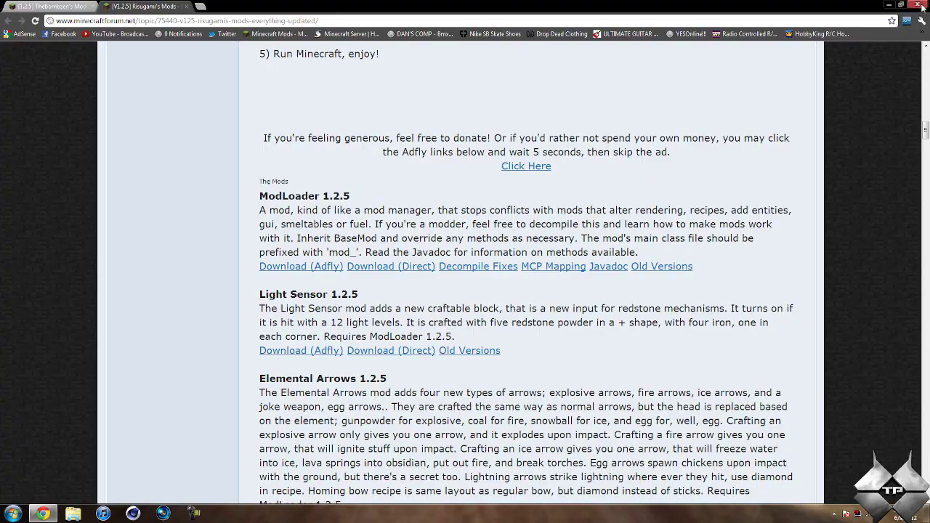
click(922, 6)
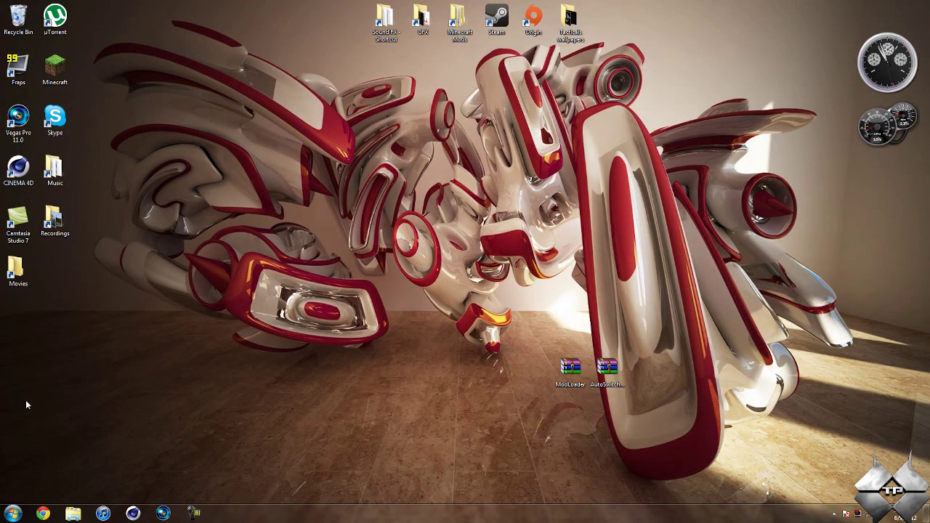
- Open the %appdata% Roaming folder and go into .minecraft and its bin folder
click(13, 514)
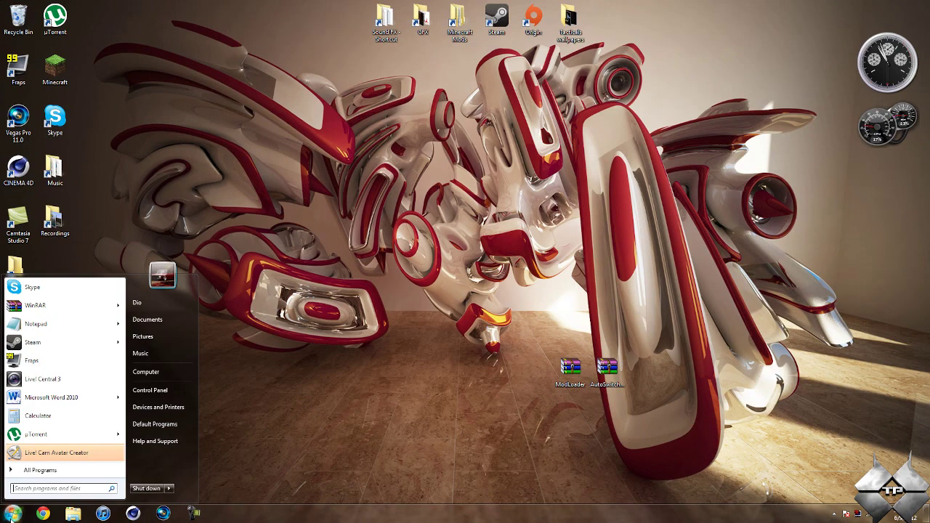
text(%appdata%)
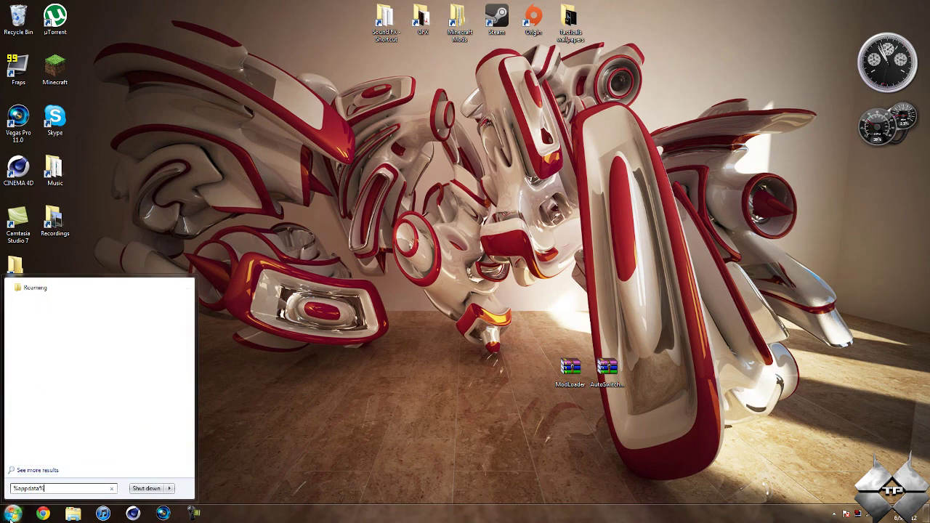
drag(45, 488, 9, 493)
click(56, 291)
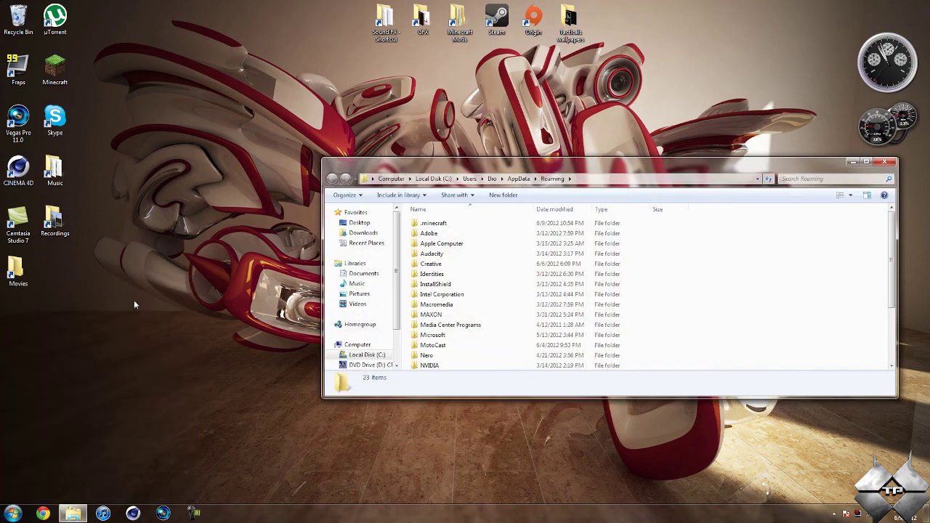
double_click(451, 225)
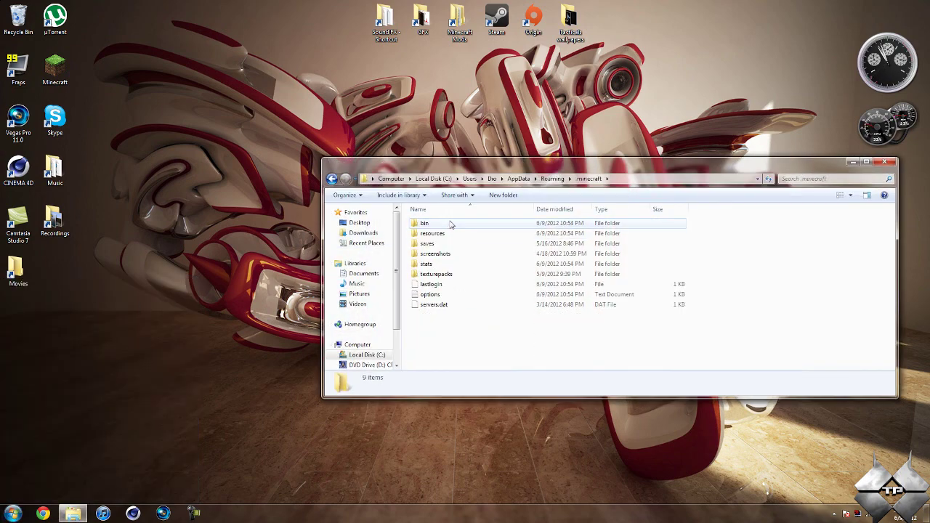
double_click(451, 225)
- Open the minecraft JAR file with WinRAR, fit its window to the left half of the screen and close the bin folder
click(445, 275)
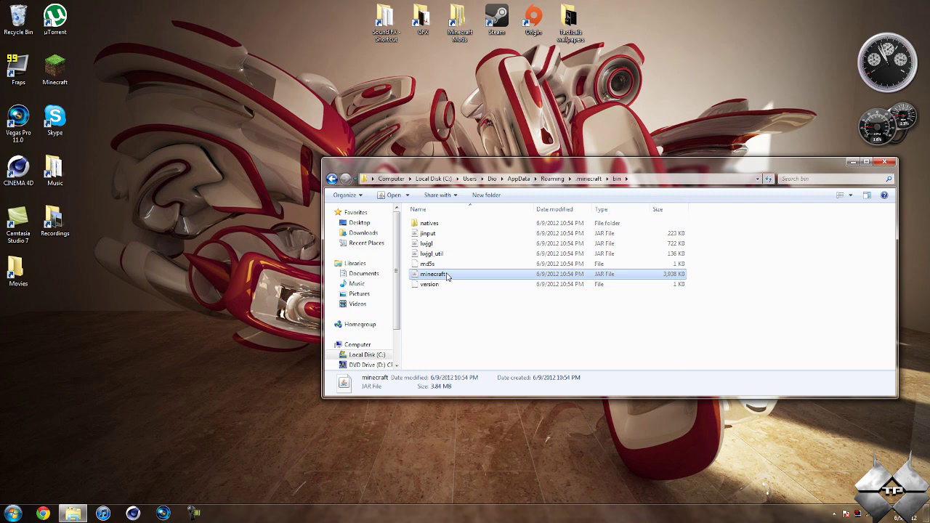
right_click(447, 275)
mouse_move(474, 293)
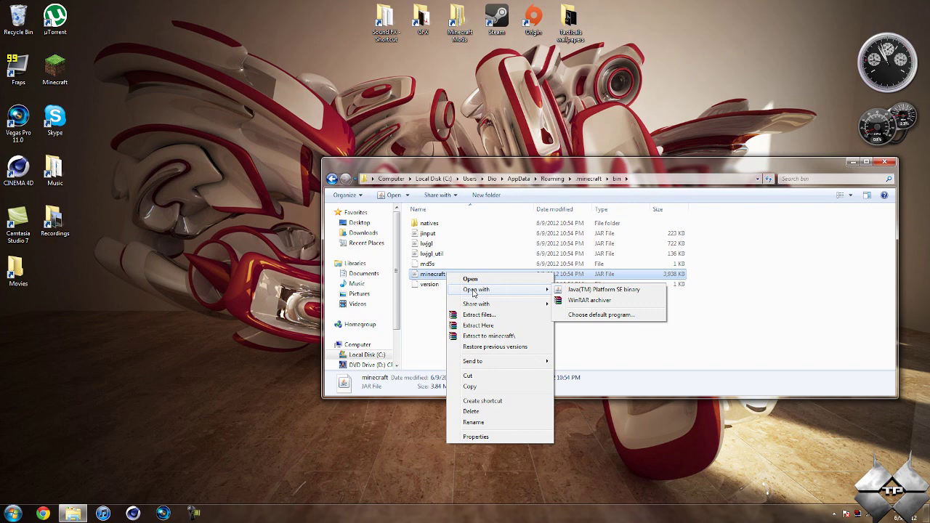
click(590, 300)
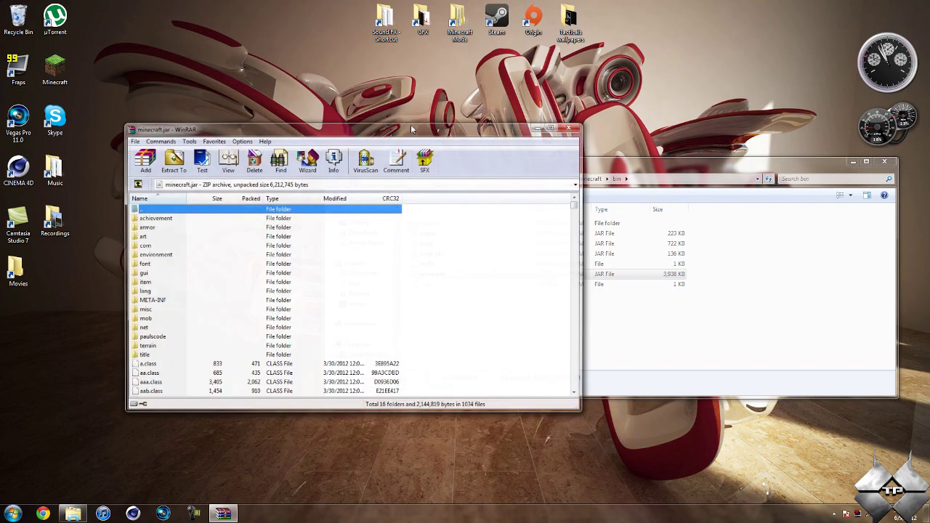
drag(370, 124, 0, 123)
click(596, 163)
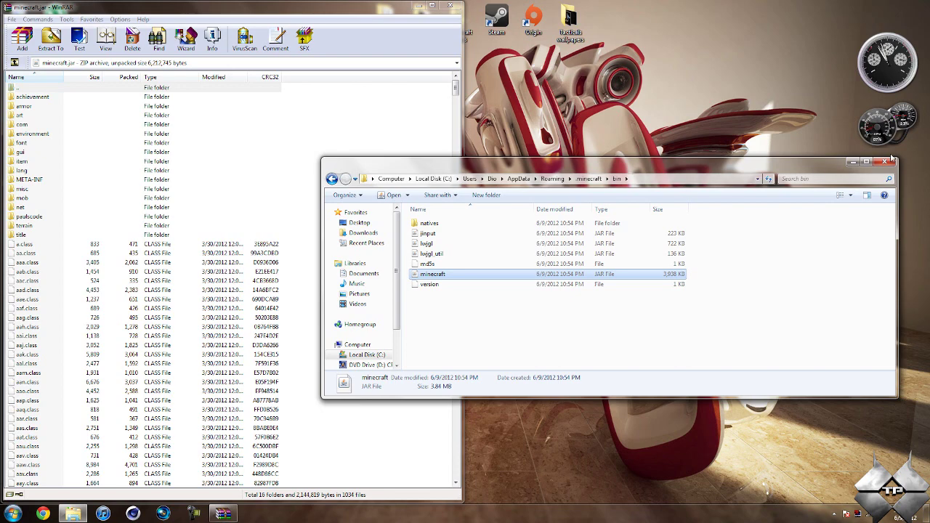
click(888, 163)
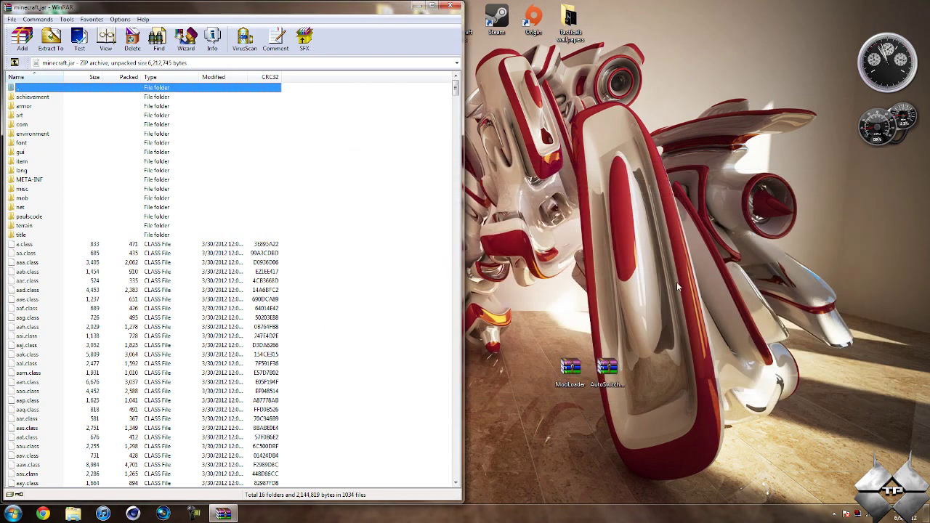
- Add all class files from the ModLoader archive to minecraft.jar and close the ModLoader archive
double_click(570, 367)
drag(460, 115, 929, 117)
drag(584, 331, 512, 97)
drag(615, 172, 344, 287)
click(242, 334)
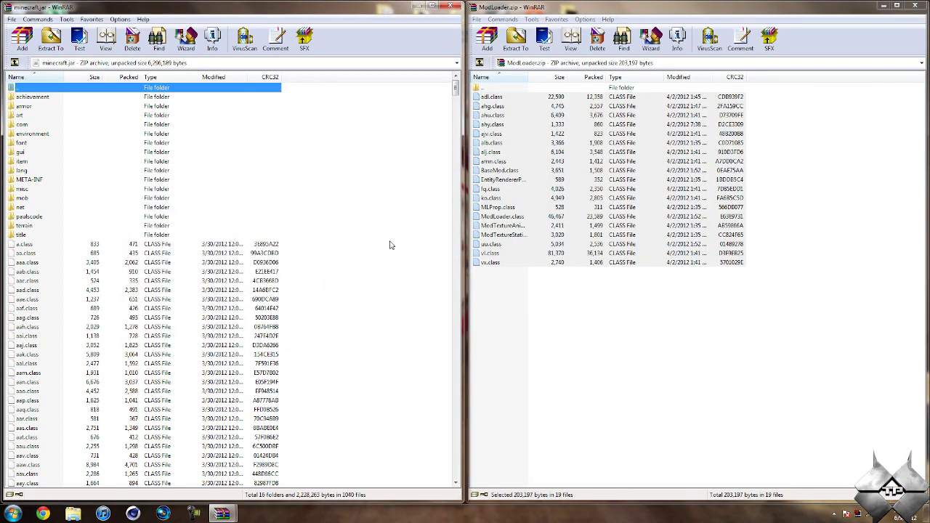
click(910, 5)
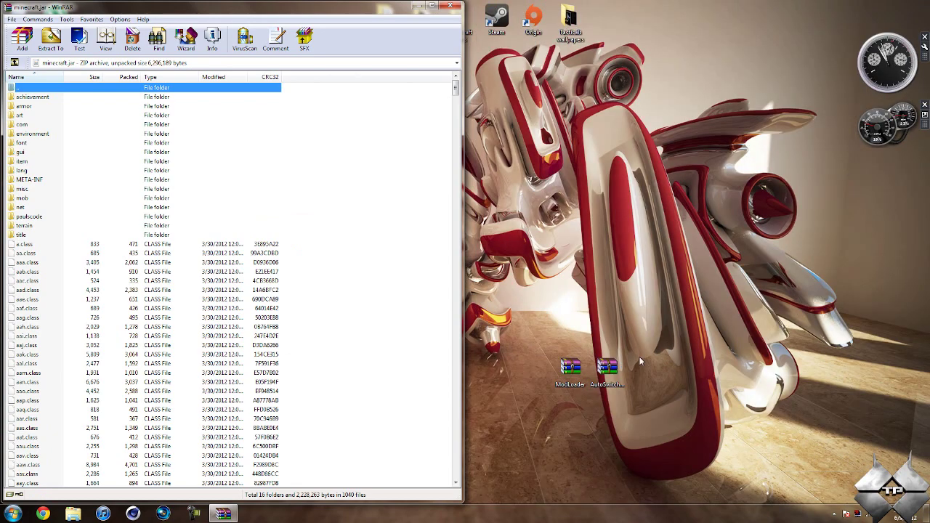
- Add the mod_AutoSwitch class file from AutoSwitchMod-v1.9.0-mc1.2.5.zip to minecraft.jar and close the AutoSwitch archive
double_click(608, 367)
drag(475, 120, 704, 117)
key(super+Right)
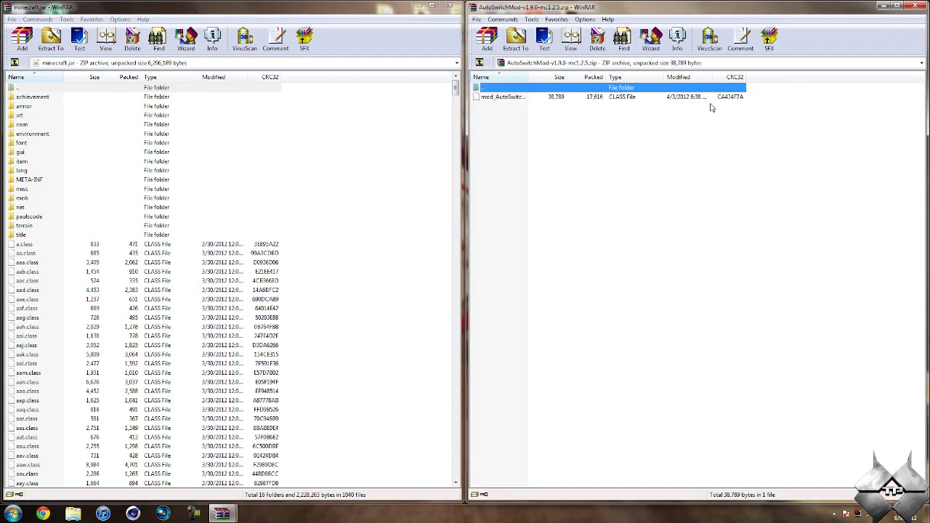
click(550, 98)
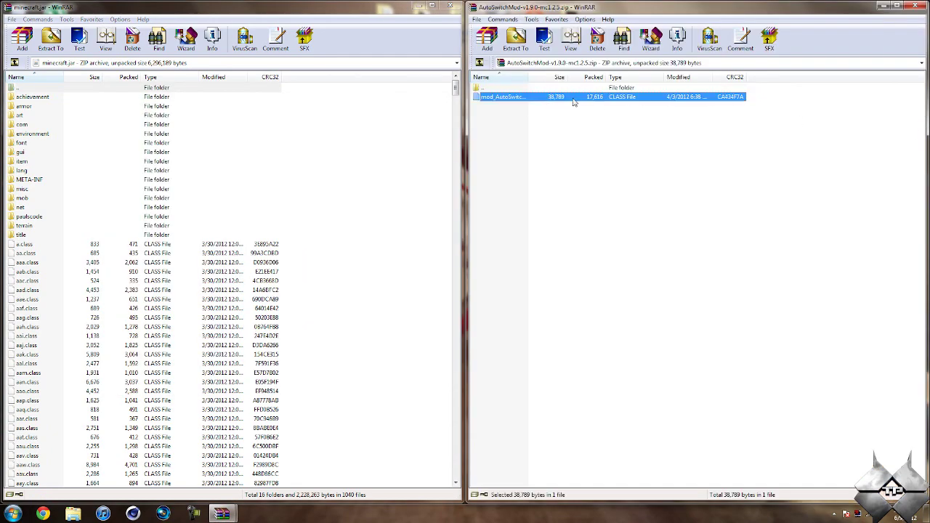
drag(572, 102, 359, 327)
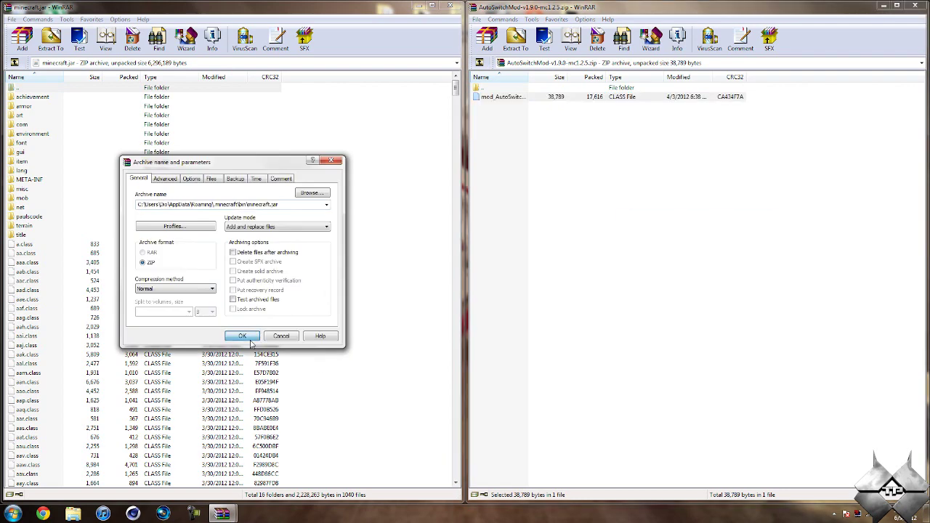
click(242, 337)
click(919, 10)
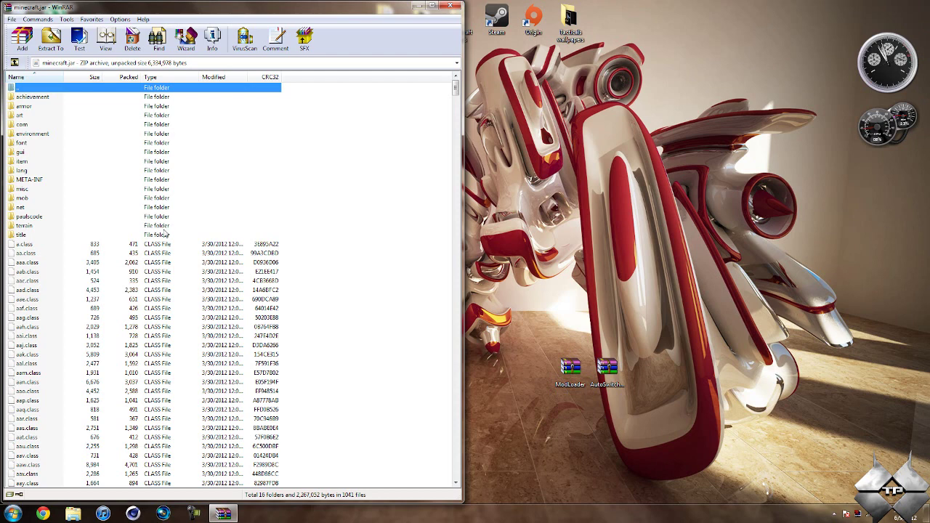
- Delete the META-INF folder from minecraft.jar and close the archive
click(31, 181)
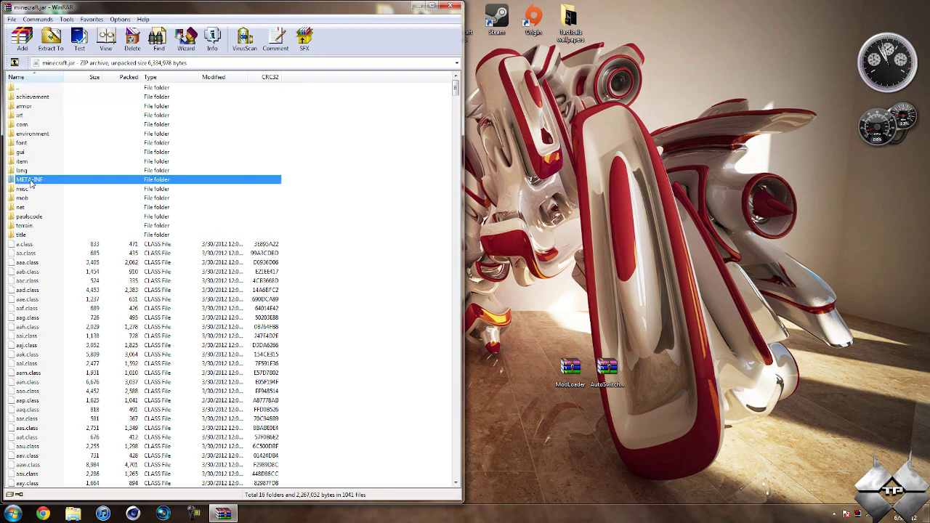
right_click(38, 181)
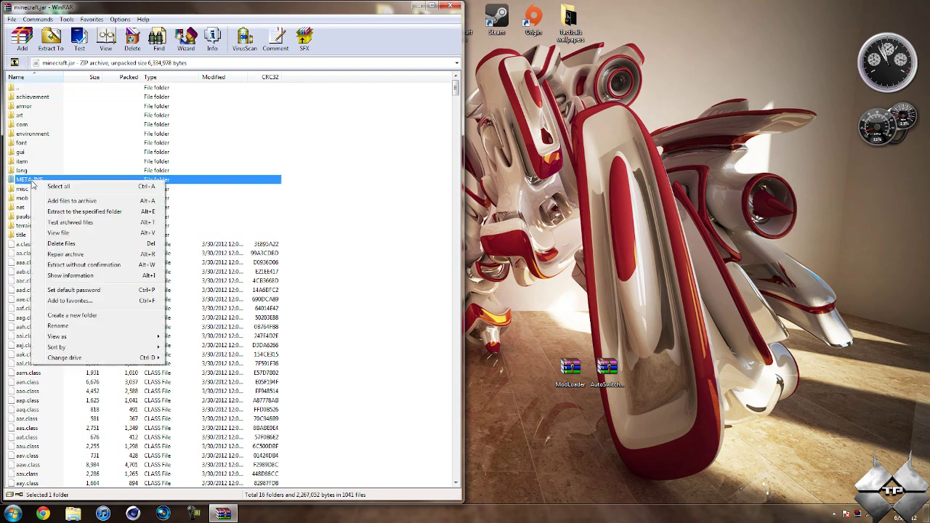
click(69, 244)
click(470, 291)
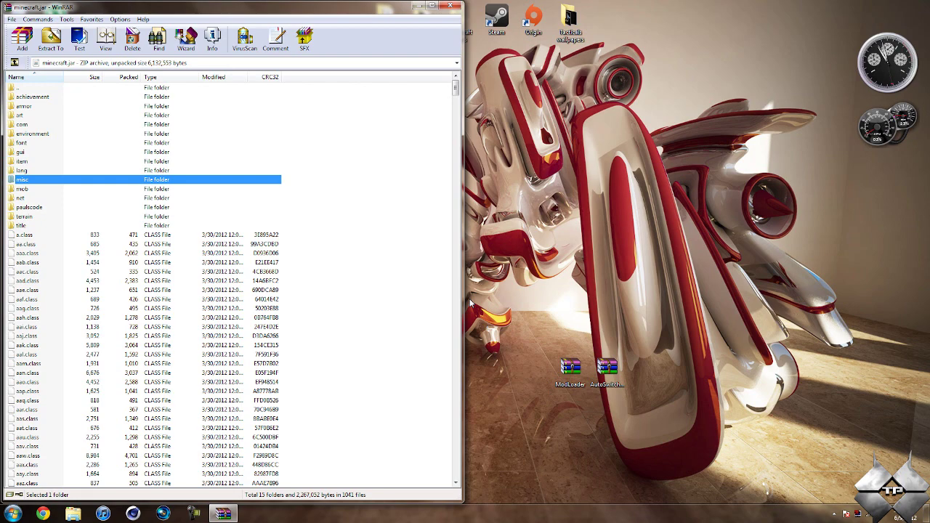
click(454, 7)
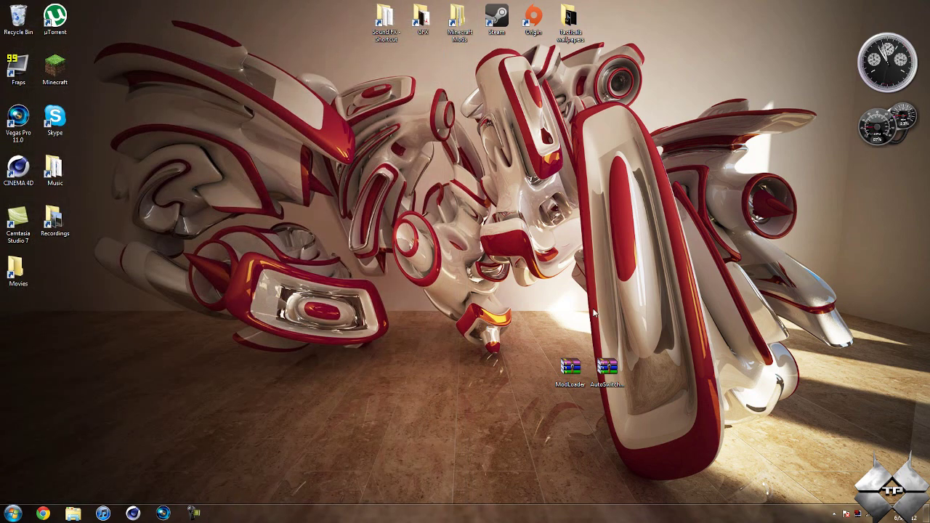